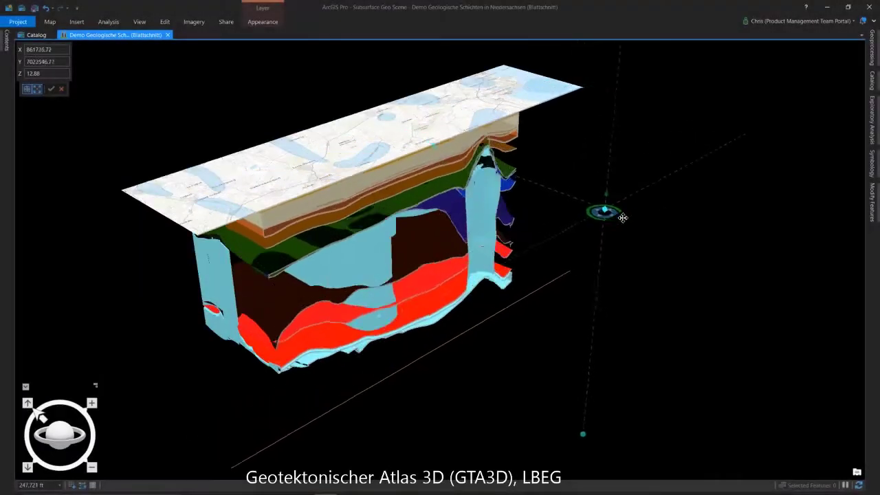
- Drag the extent handle to enlarge the geological block to the right and downward
left_click_drag(623, 218, 500, 186)
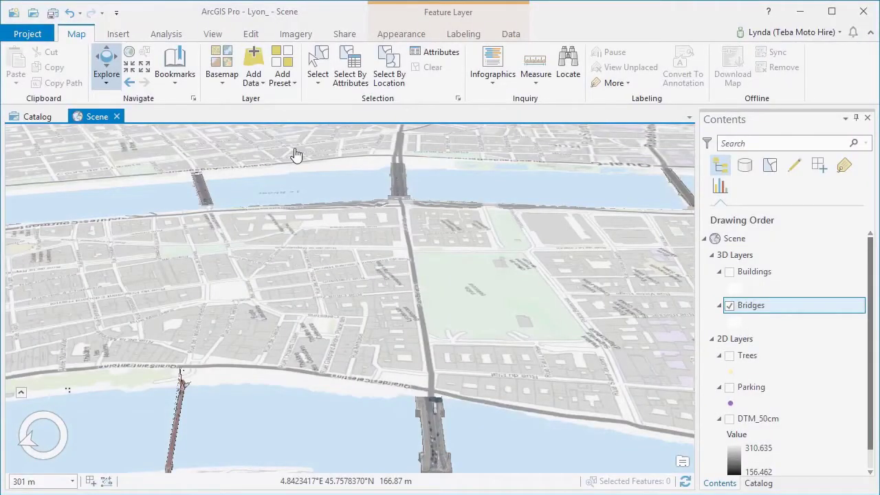
- Turn on the Buildings layer and switch the scene's basemap to Imagery
left_click(729, 272)
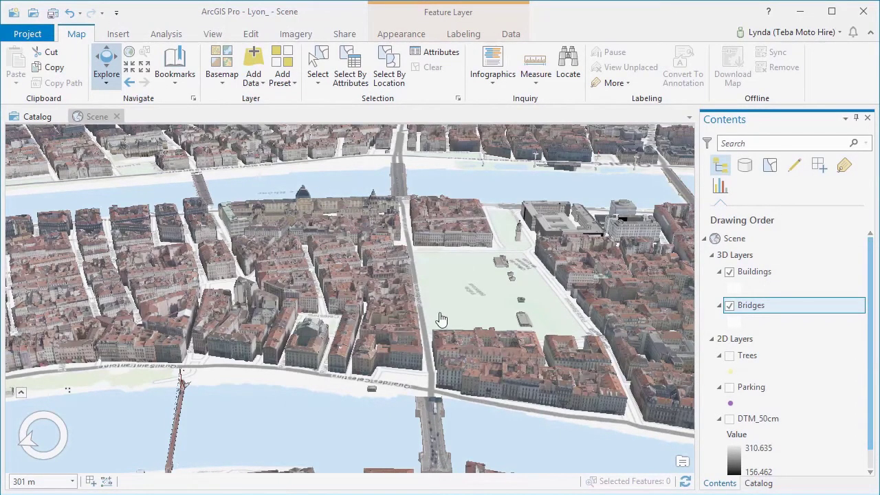
left_click(441, 320)
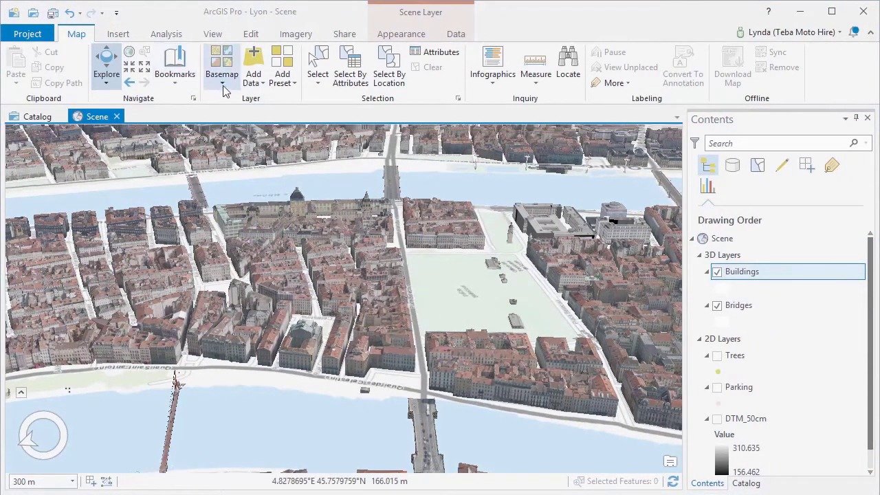
left_click(223, 84)
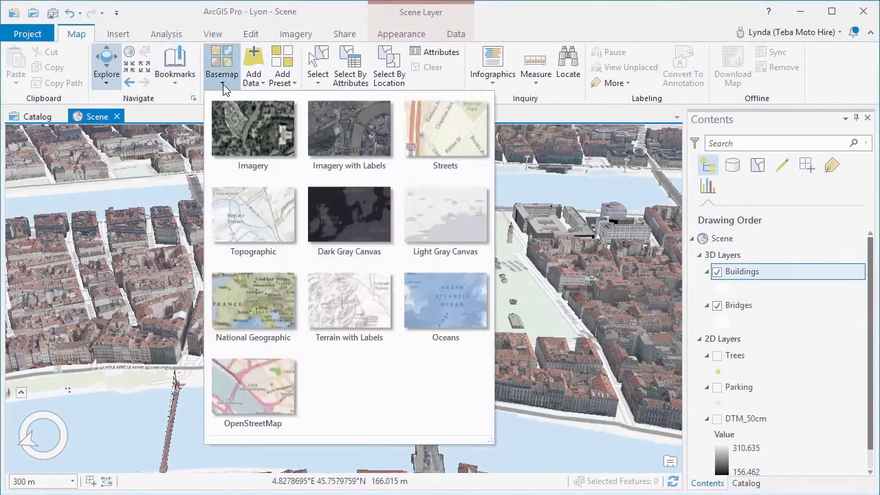
left_click(232, 129)
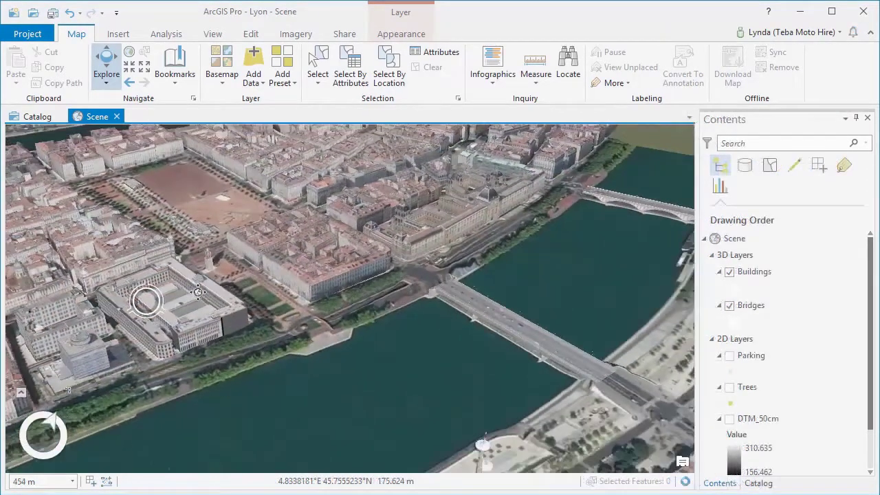
- Zoom in on the scene and select the Bridges layer for packaging
scroll(198, 292, "up", 5)
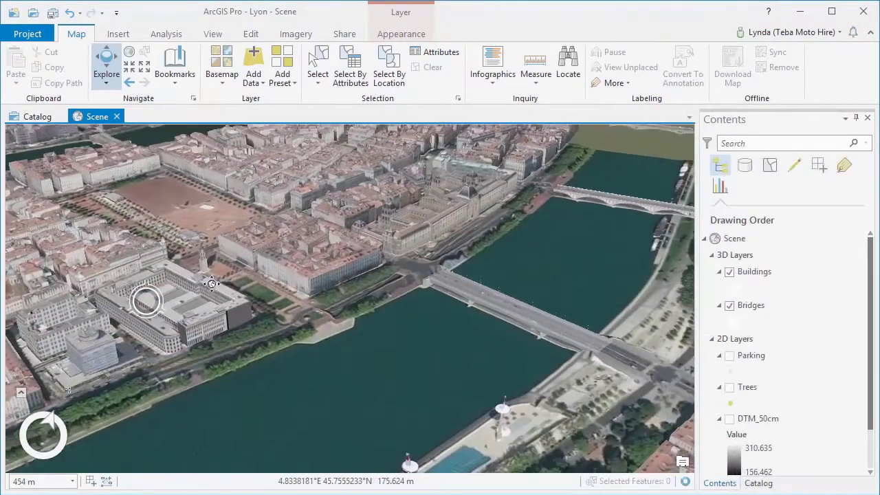
scroll(222, 283, "up", 4)
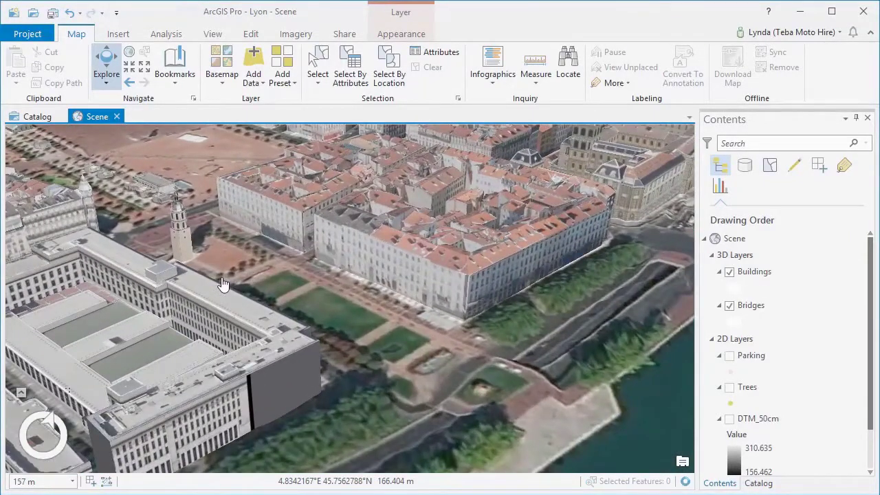
left_click(751, 305)
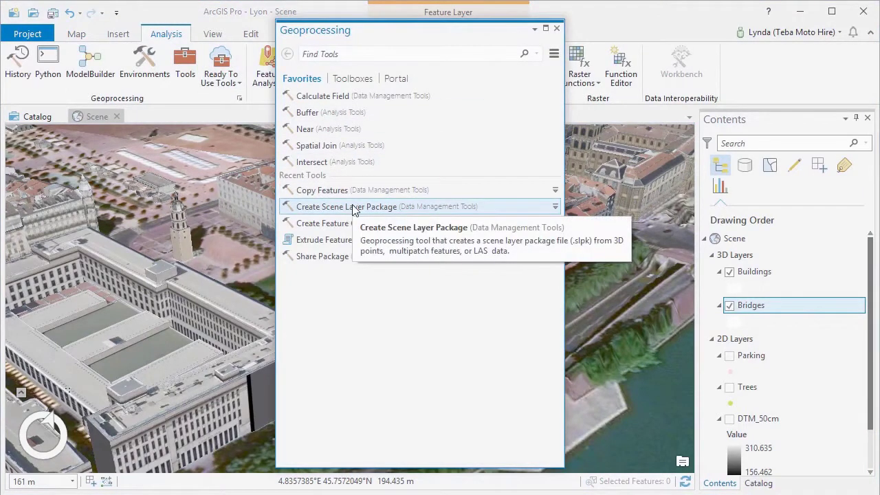
- Share the Lyon_Bridges package with summary '3D models of Lyon bridges' and tags 'bridges, Lyon, multipatch'
left_click(352, 207)
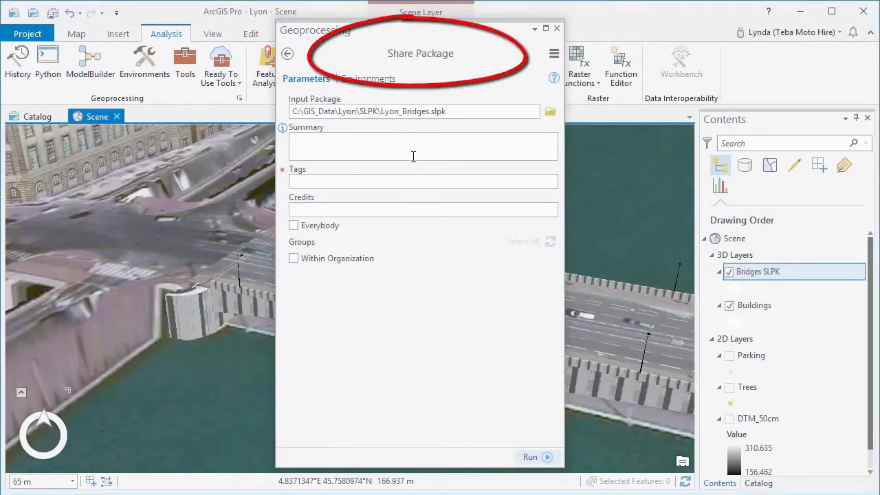
left_click(413, 150)
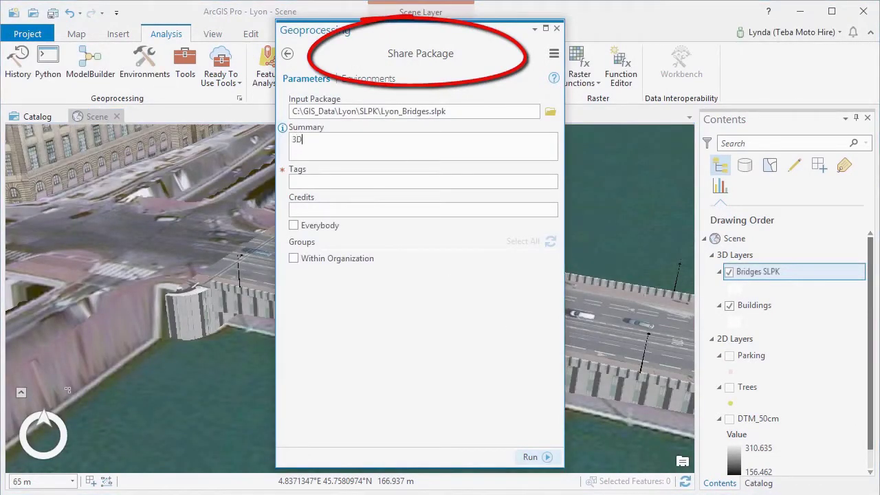
type("3D models o")
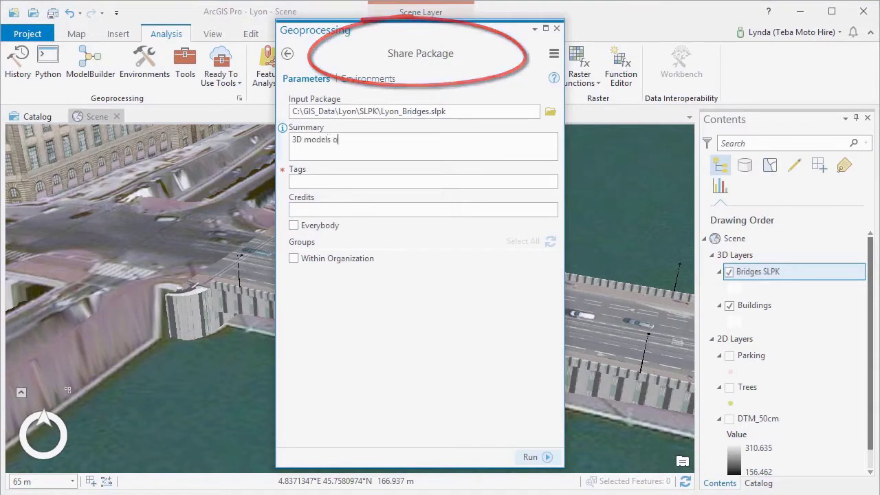
type("f Lyon")
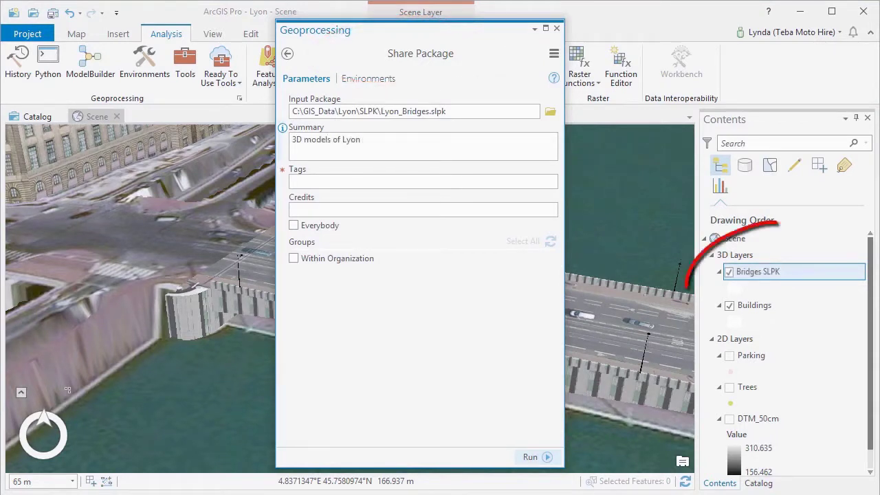
type(" bridges")
key("Tab")
type("bridges, Lyon, multipatch")
left_click(530, 456)
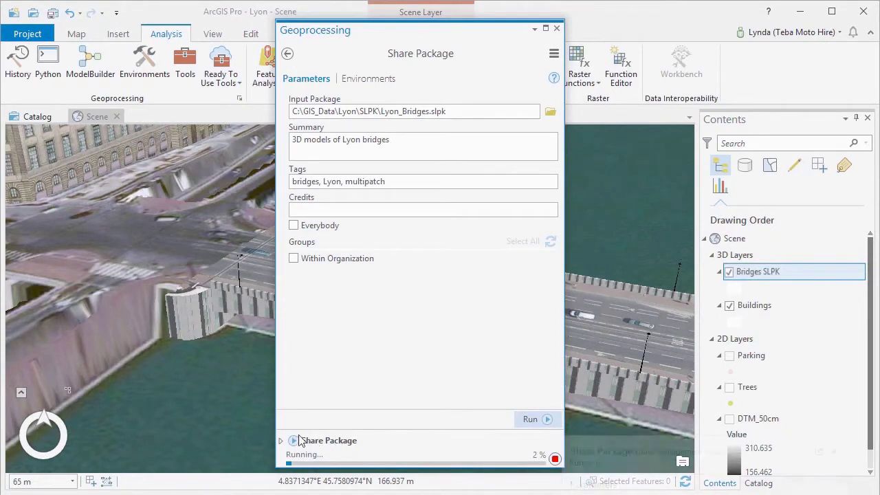
mouse_move(294, 444)
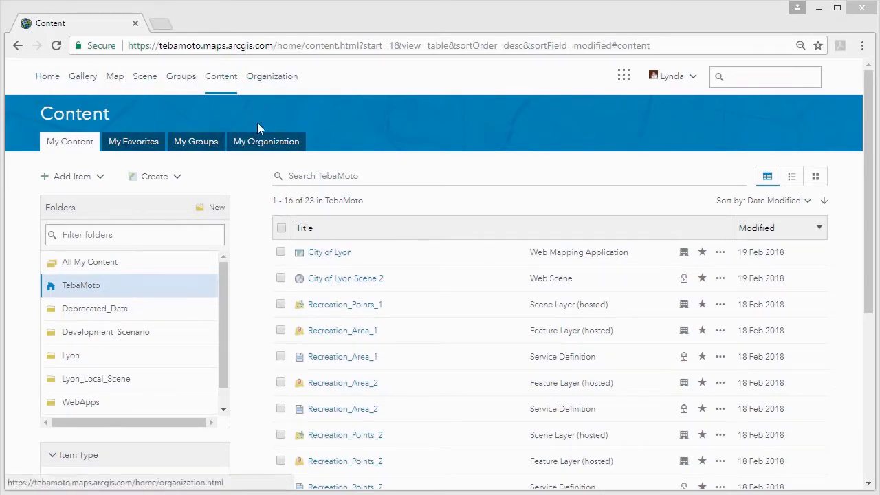
- Scroll the Folders list, open the Lyon folder, then the Development_Scenario folder
left_click_drag(226, 271, 224, 290)
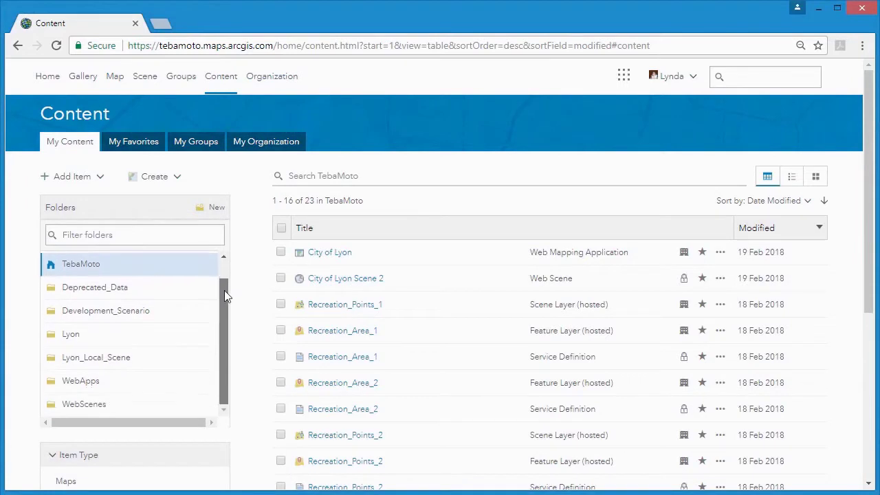
left_click(125, 336)
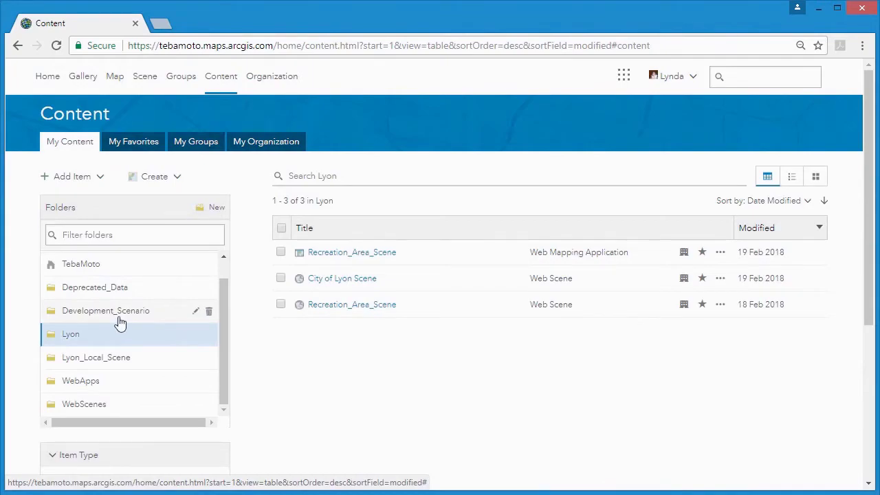
left_click(118, 323)
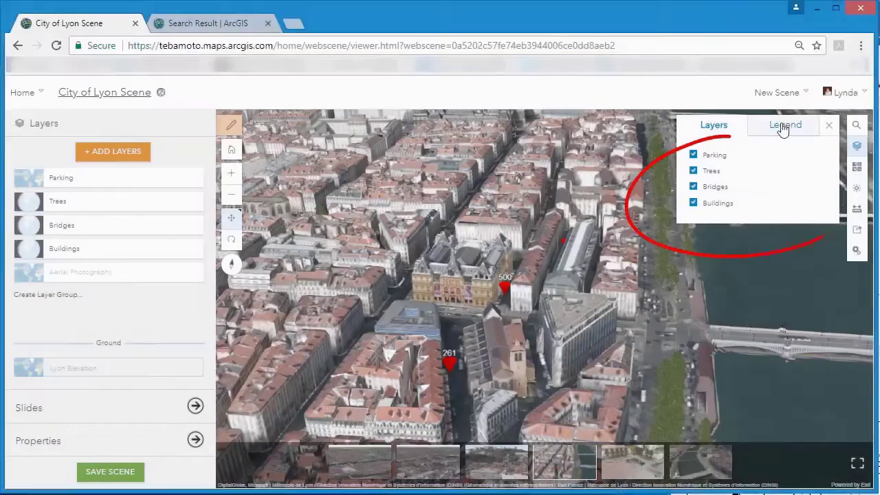
- Show the legend and style Parking by Payment with 3D symbols, coloring Free parking yellow-green
left_click(783, 127)
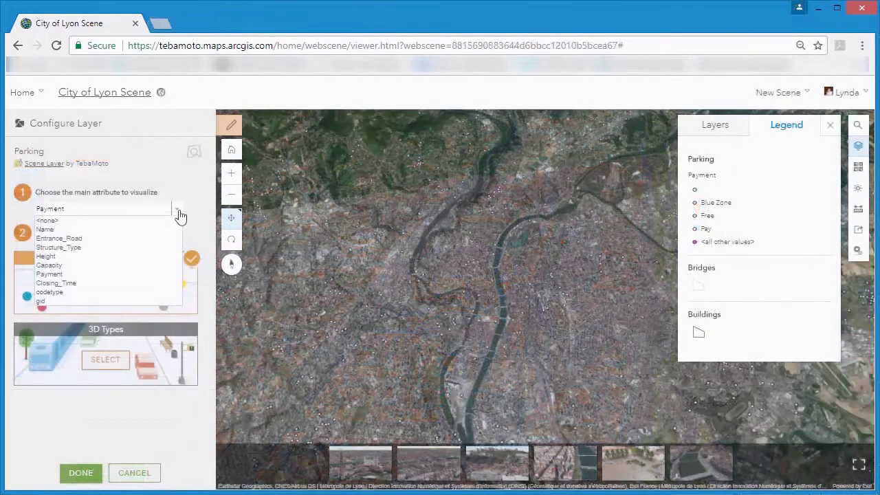
left_click(52, 296)
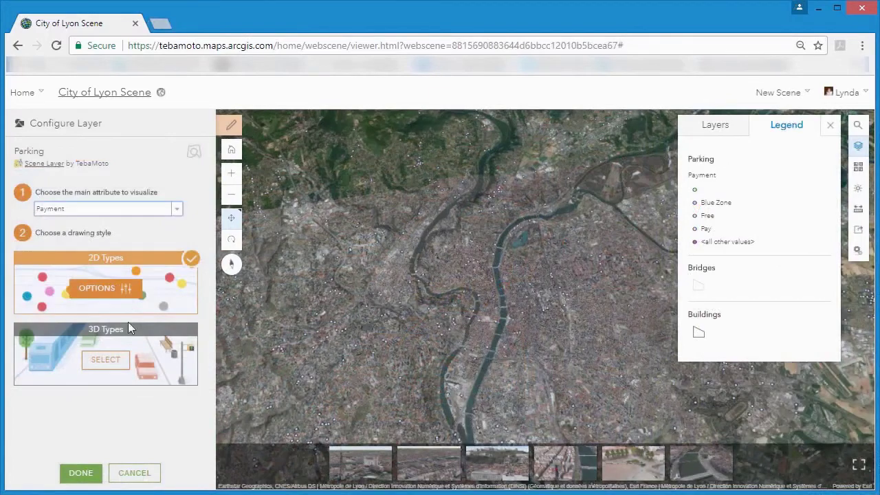
left_click(105, 364)
left_click(99, 361)
left_click(78, 338)
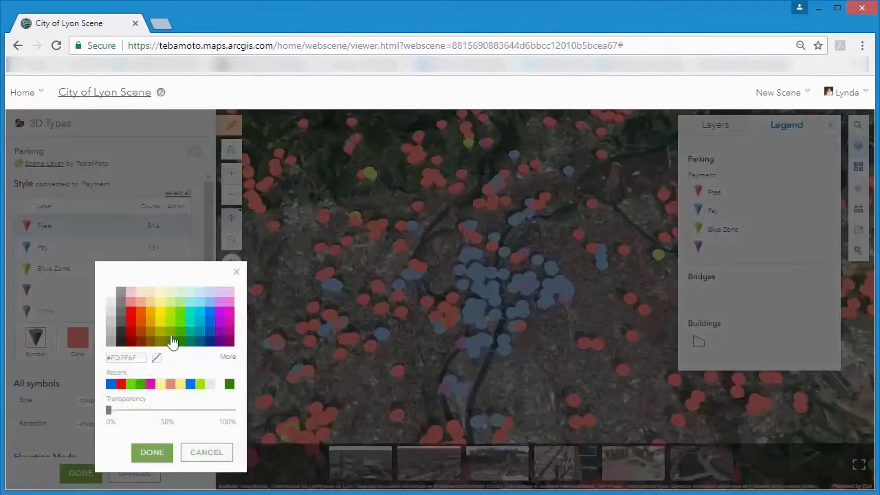
left_click(170, 322)
left_click(152, 453)
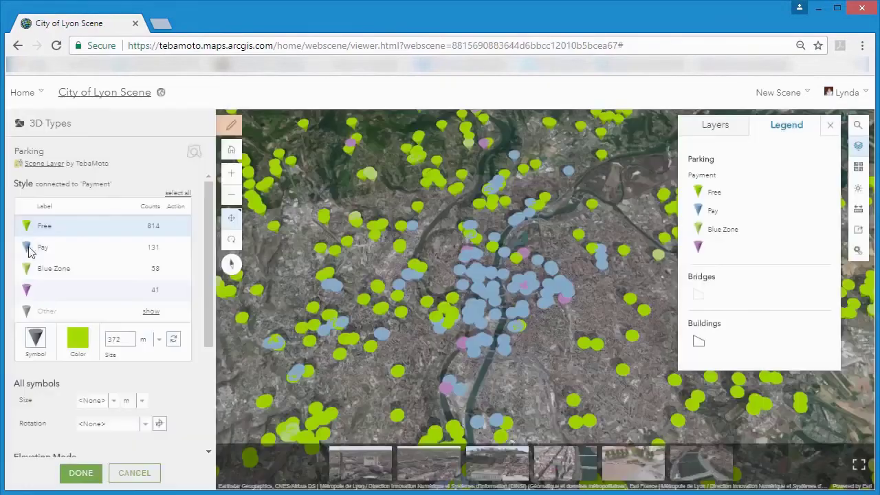
- Restyle the Pay category, give a tree species a vegetation symbol, and fly to Tree View
left_click(28, 246)
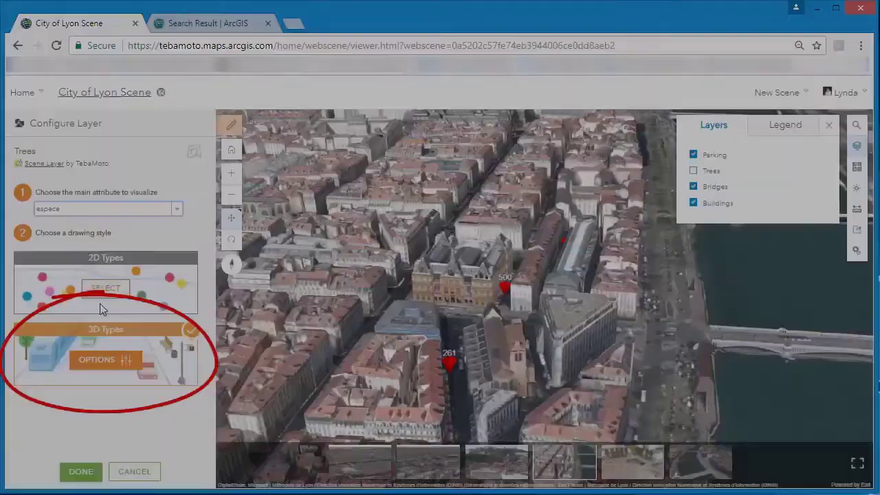
left_click(97, 364)
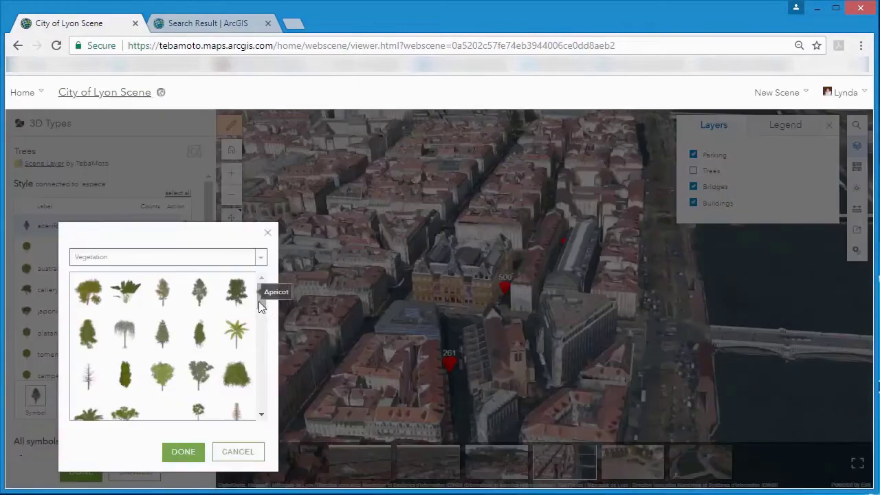
mouse_move(259, 301)
left_mouse_down()
mouse_move(260, 366)
mouse_move(258, 294)
mouse_move(259, 318)
left_mouse_up()
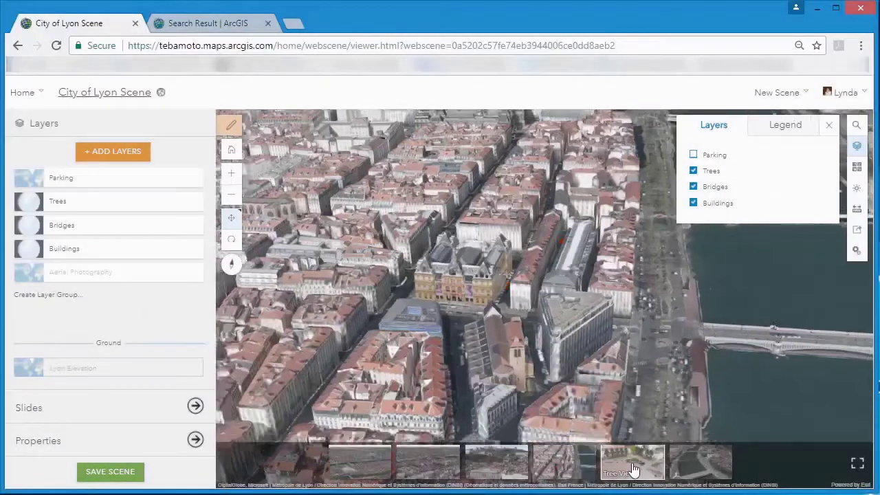
left_click(633, 466)
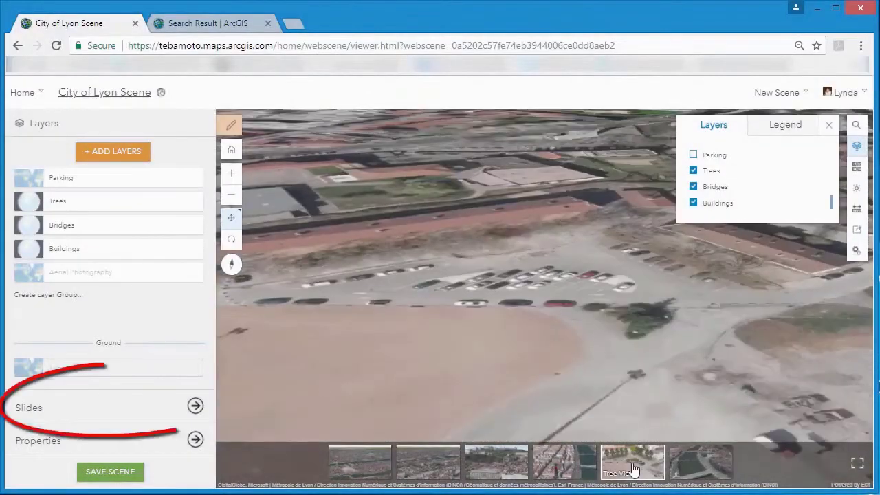
- Re-angle the view over the wider city and go to the Parking View slide
scroll(560, 341, "down", 5)
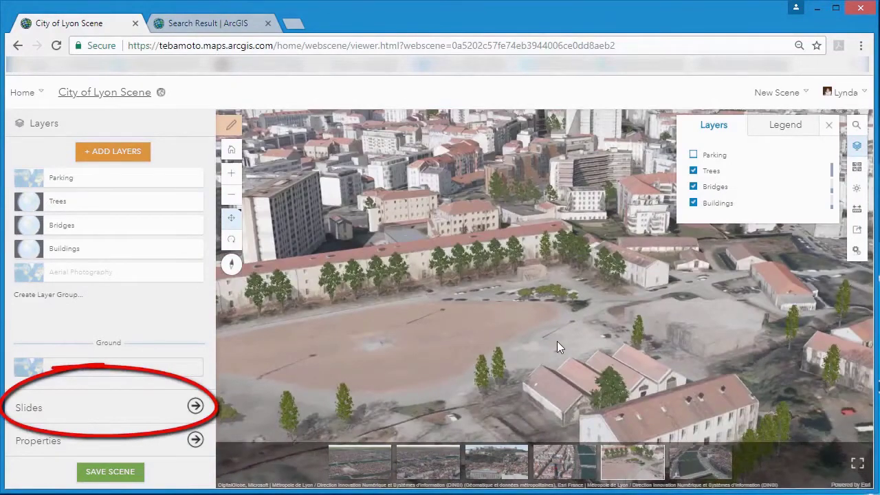
mouse_move(471, 369)
left_mouse_down()
mouse_move(502, 411)
mouse_move(625, 394)
left_mouse_up()
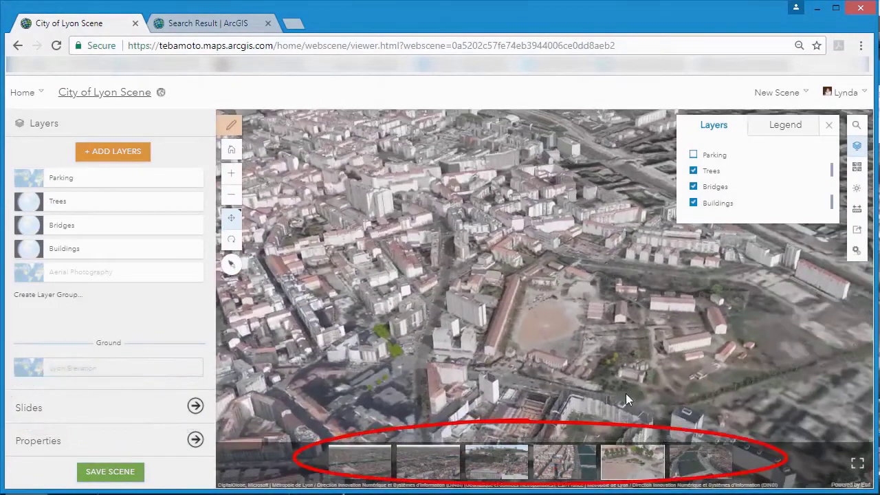
left_click(196, 407)
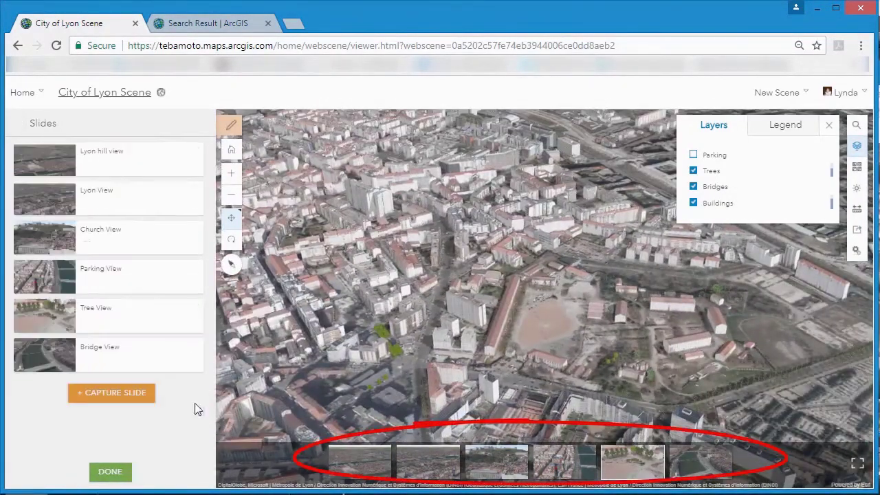
left_click(567, 462)
- Turn on Parking and Trees, update the Parking View slide, and bring up Save Scene
left_click(693, 155)
left_click(693, 170)
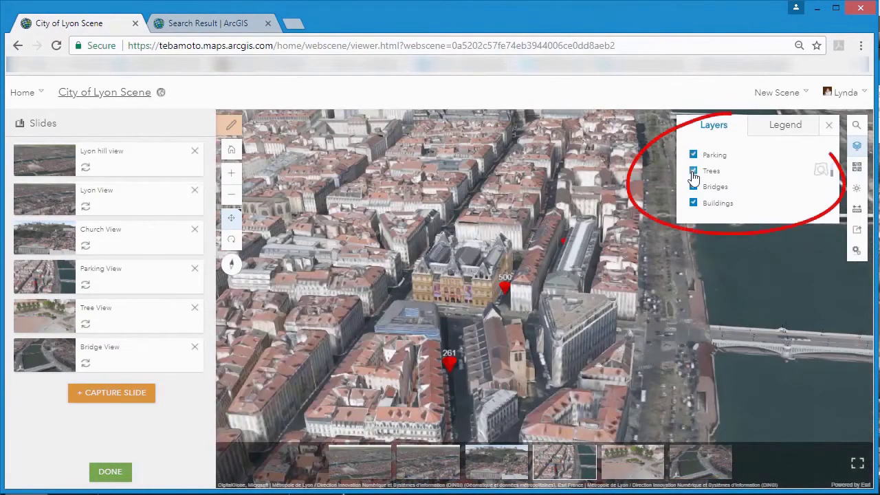
left_click(85, 284)
left_click(110, 472)
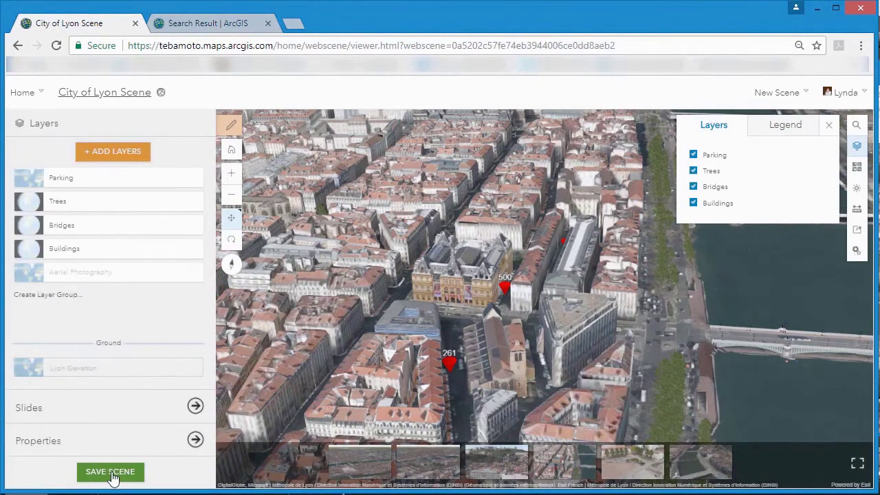
left_click(112, 473)
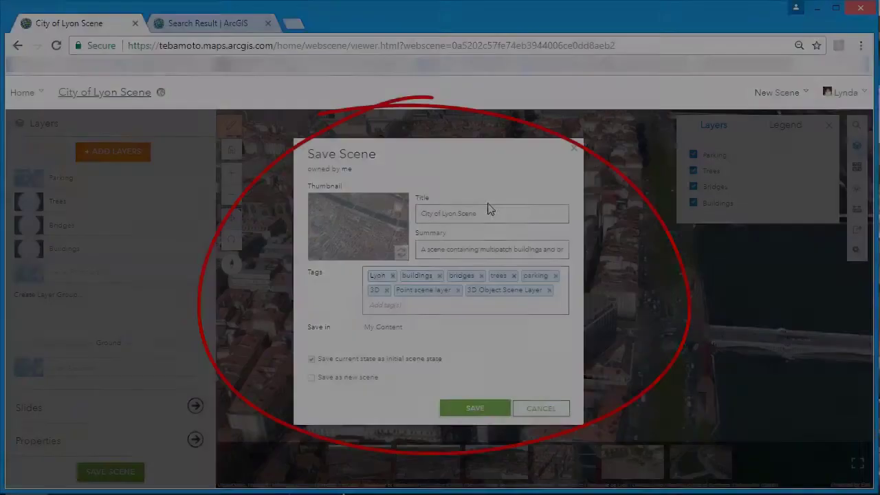
- From the Recreation_Area_Scene item, create a Web AppBuilder app and enter its summary
left_click(360, 305)
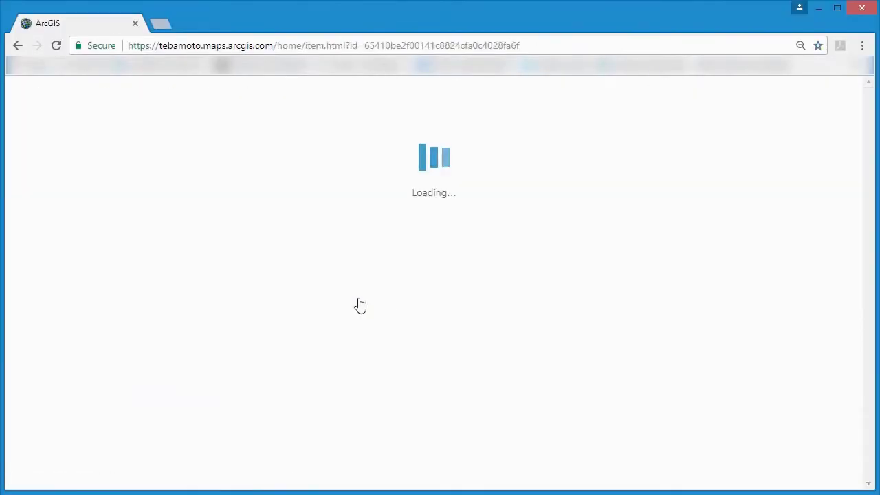
left_click(767, 224)
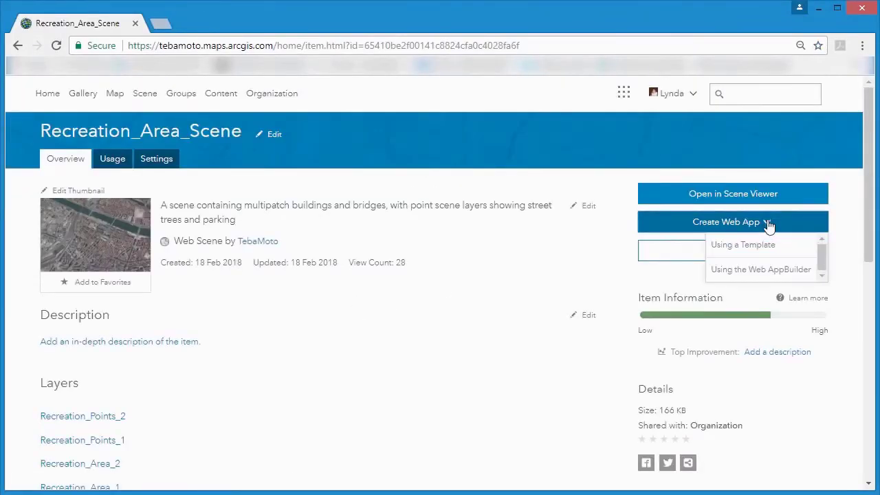
left_click(769, 271)
left_click(546, 348)
type("Two options for a n")
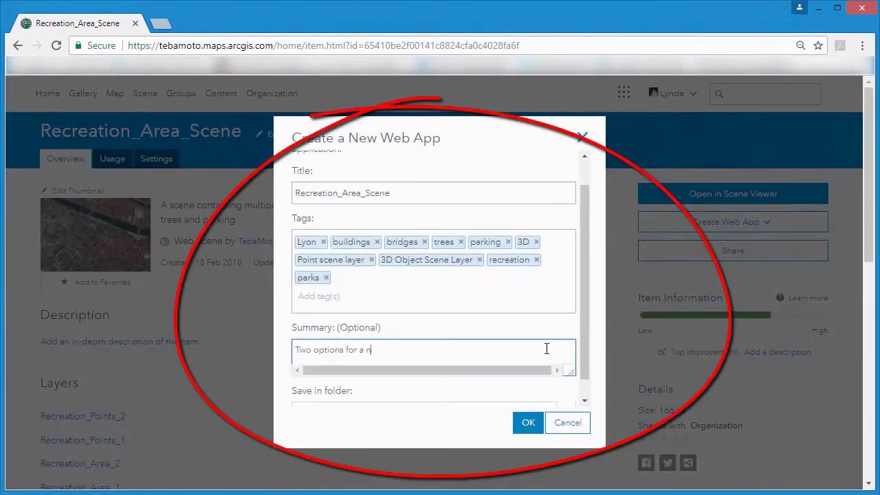
type("area")
left_click(528, 422)
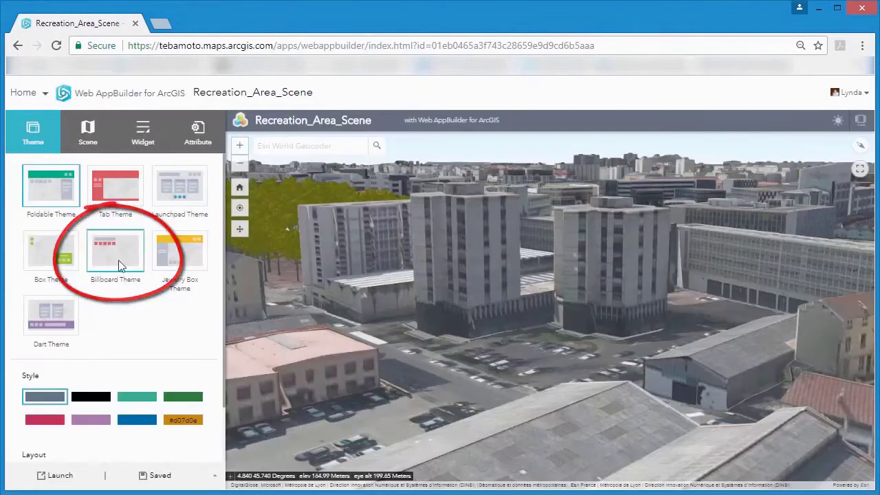
- Apply the Billboard Theme and switch the app to the second layout
left_click(118, 260)
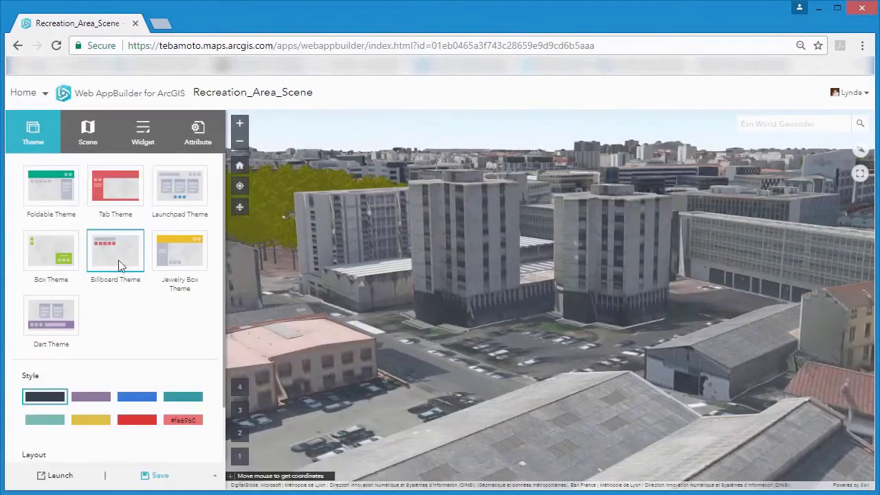
scroll(225, 316, "down", 1)
left_click(122, 428)
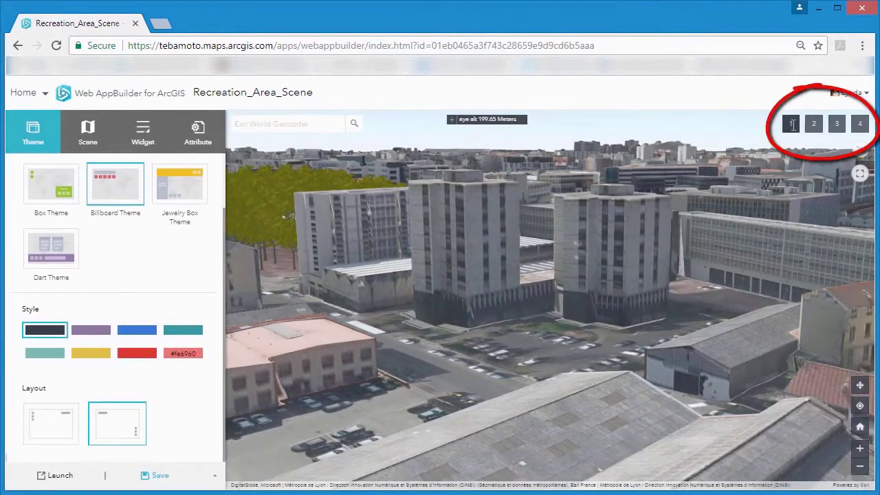
- Set the sun/shade preview to July and GMT+1 with direct shadows, adjusting the time of day
left_click(142, 133)
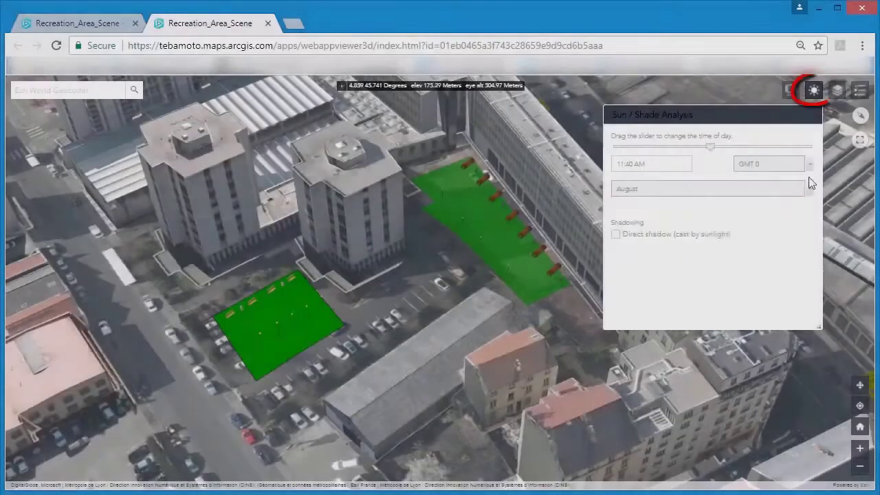
left_click(810, 187)
left_click(683, 259)
left_click(809, 165)
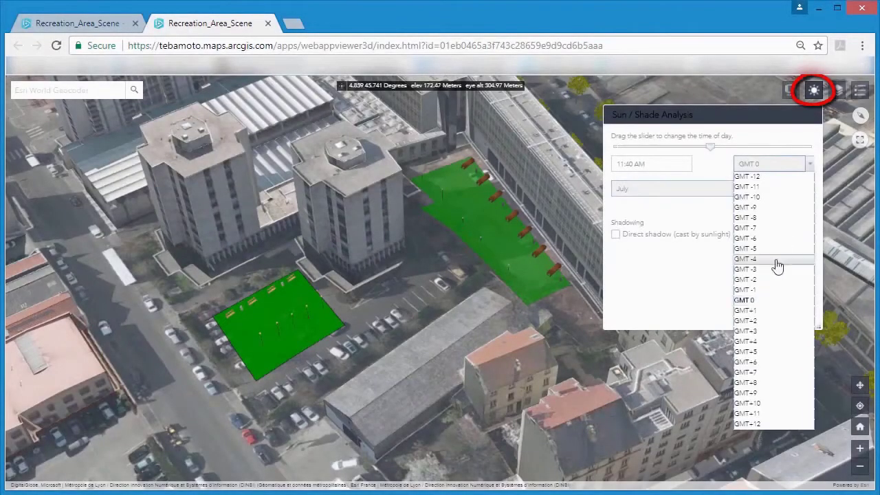
left_click(760, 311)
left_click(616, 234)
left_click_drag(711, 147, 757, 137)
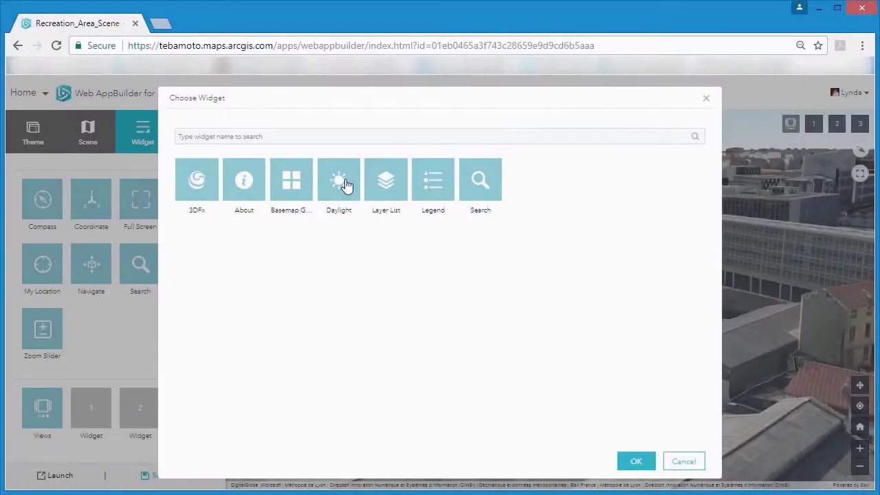
- Add the Daylight widget and rename it 'Sun / Shade Analysis'
double_click(346, 184)
left_click_drag(260, 127, 210, 127)
type("Sun / Shade Ana")
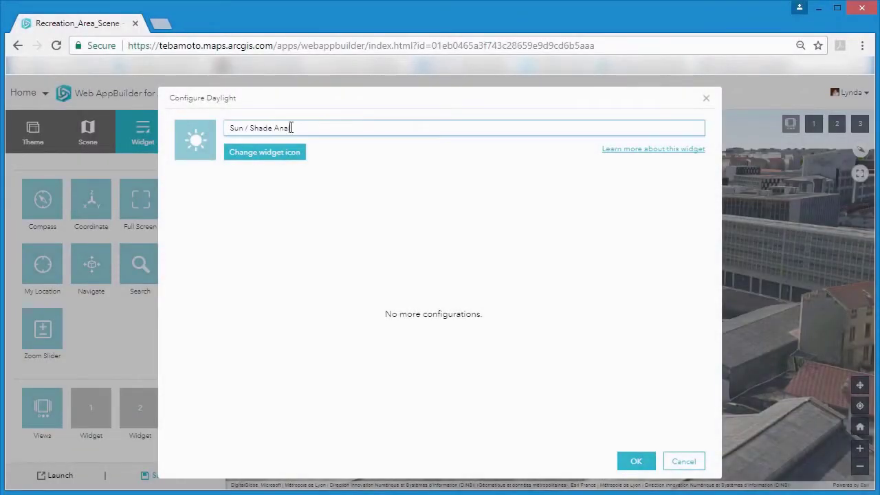
type("lysis")
left_click(636, 461)
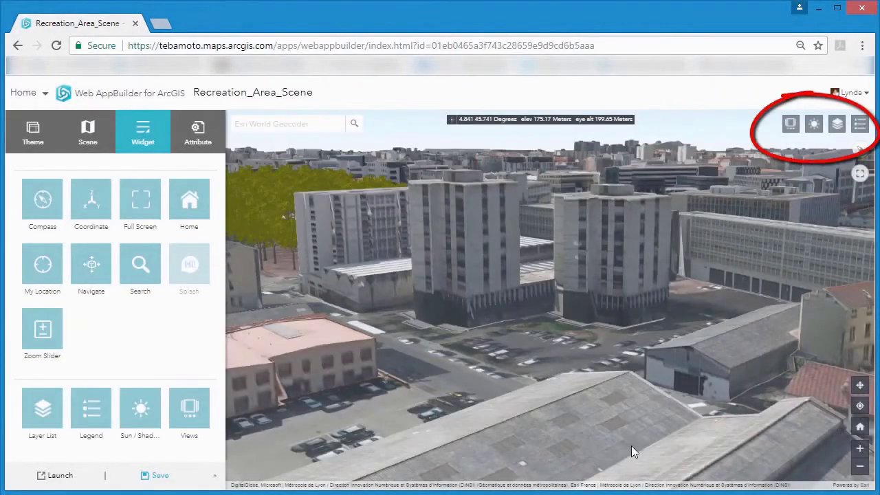
- Save the web app and fly to Park Option A and the next park option view
left_click(157, 478)
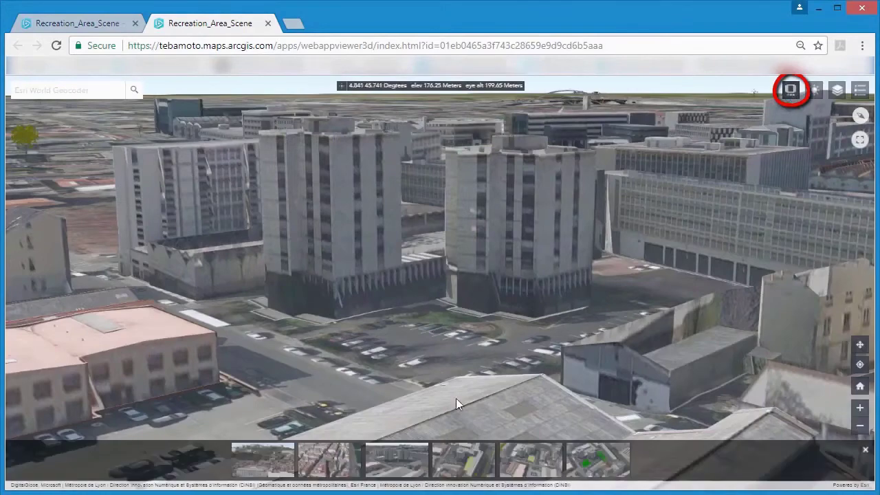
left_click(466, 461)
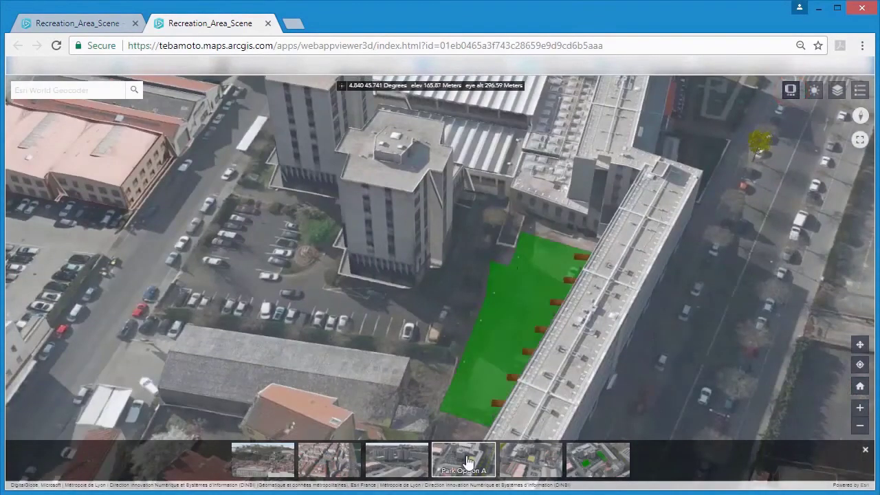
left_click(536, 462)
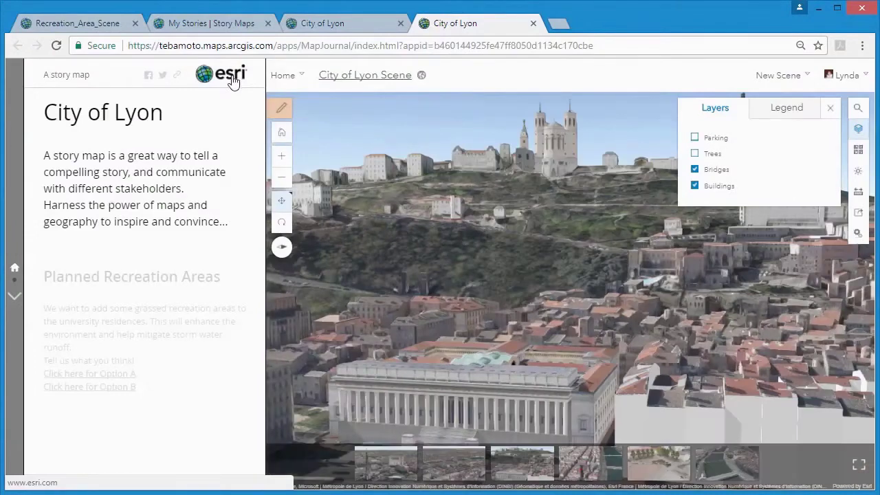
- Fly to the Parking View and show a parking location's details
left_click(602, 465)
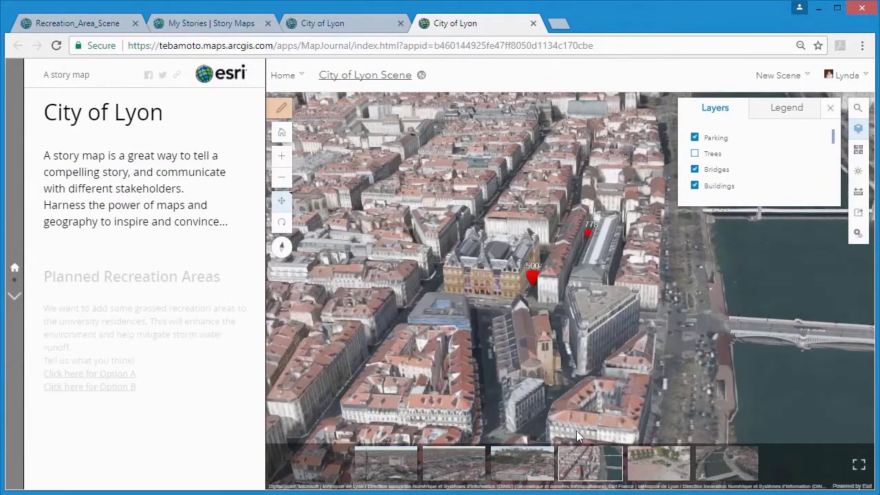
left_click(531, 277)
scroll(621, 208, "down", 1)
scroll(622, 208, "down", 2)
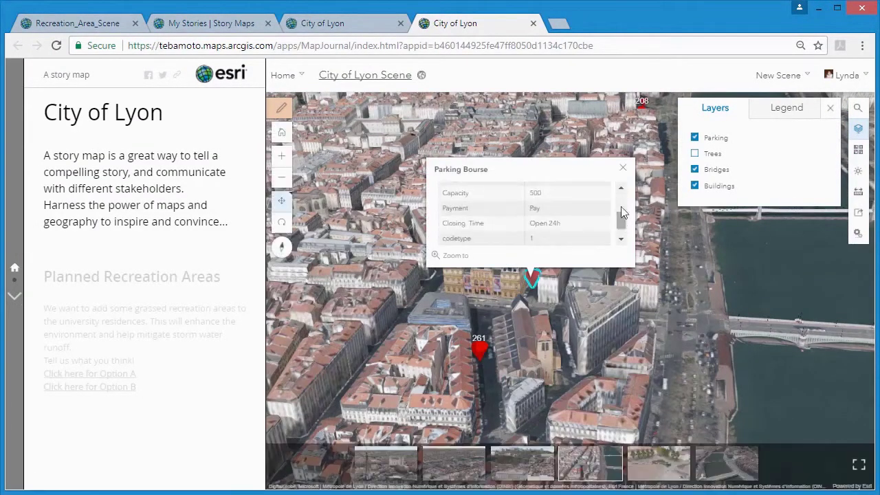
- Fly to the trees view, move to the Planned Recreation Areas section, and show the slides
left_click(644, 472)
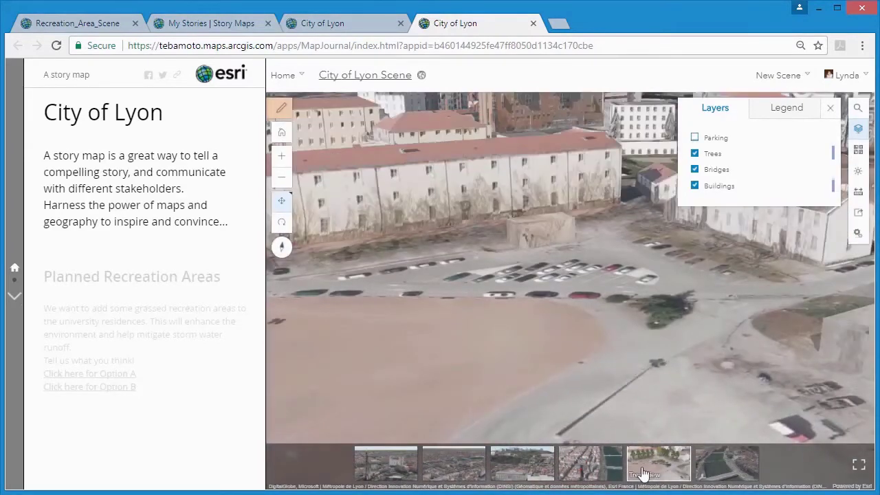
left_click(15, 296)
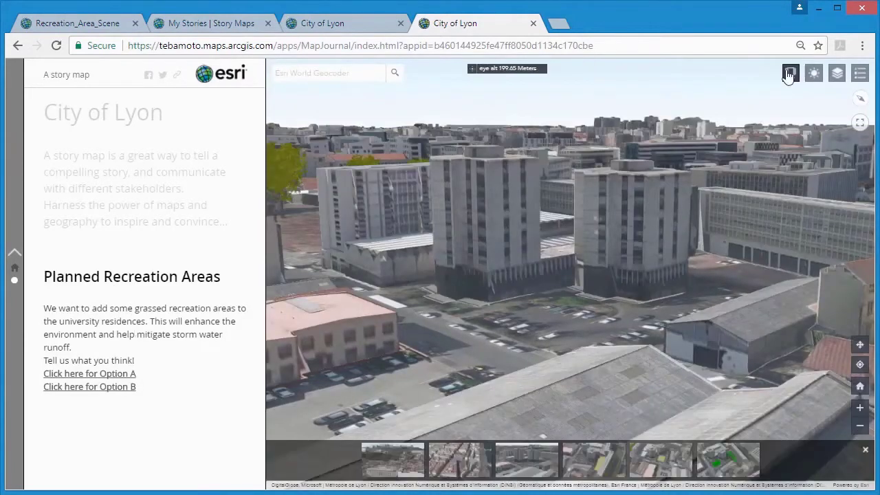
left_click(595, 462)
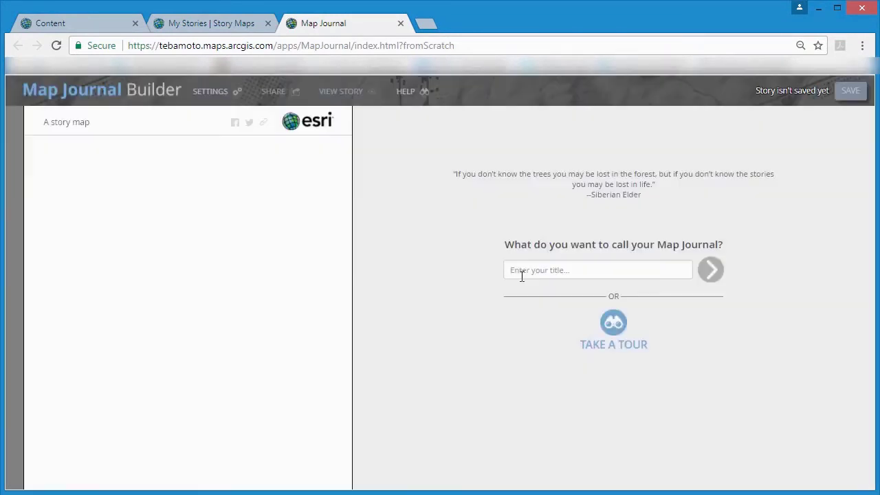
- Create a side-panel journal titled 'City of Lyon' and begin typing the section text about grassed areas
left_click(523, 271)
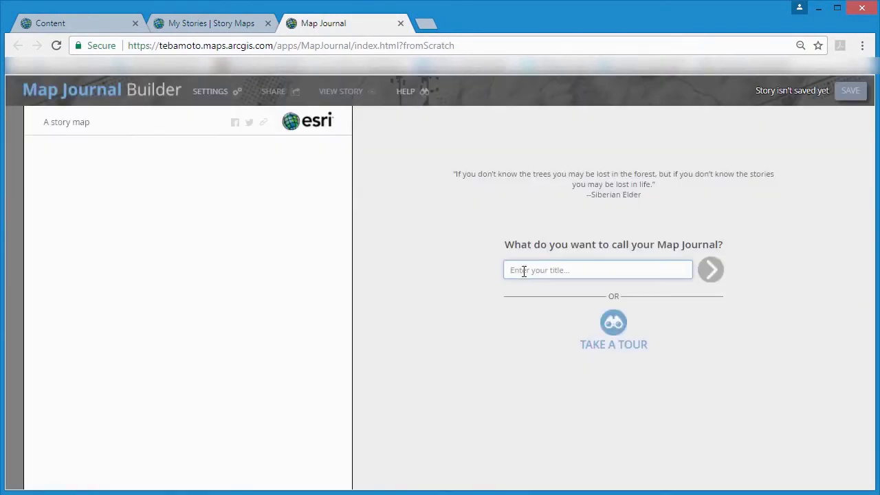
type("City")
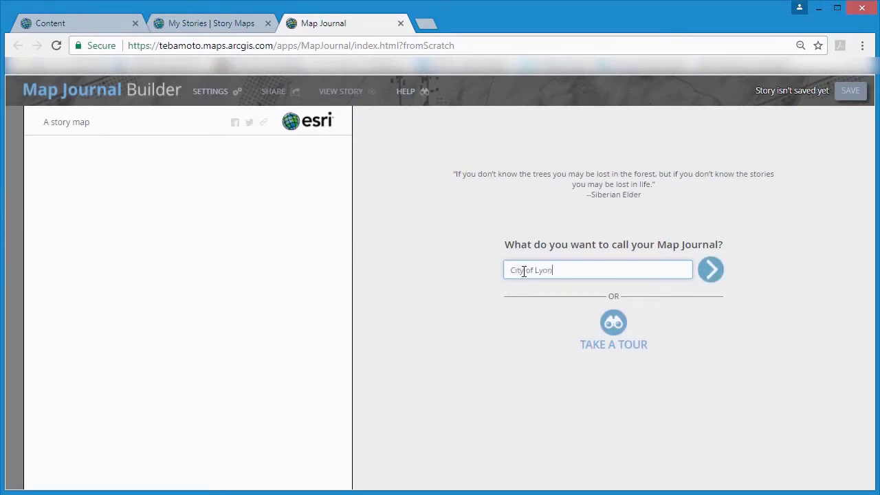
type(" of Lyon")
left_click(710, 269)
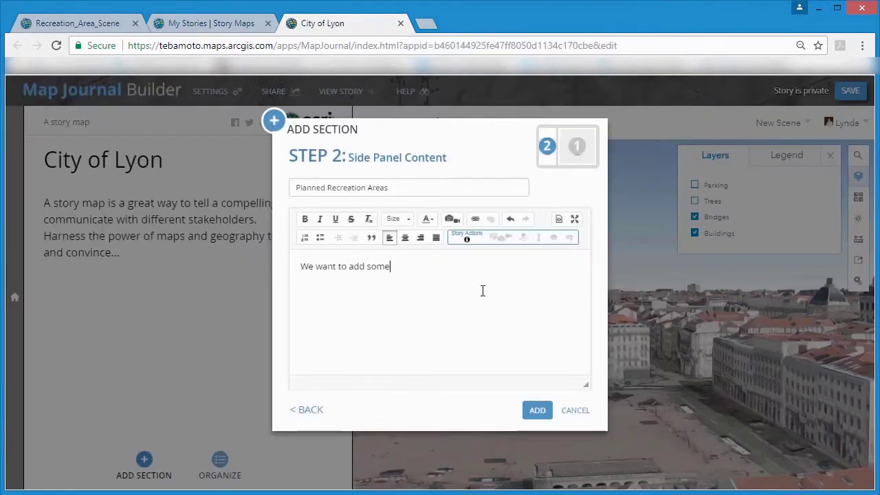
type("grassed recreation areas to the university resi")
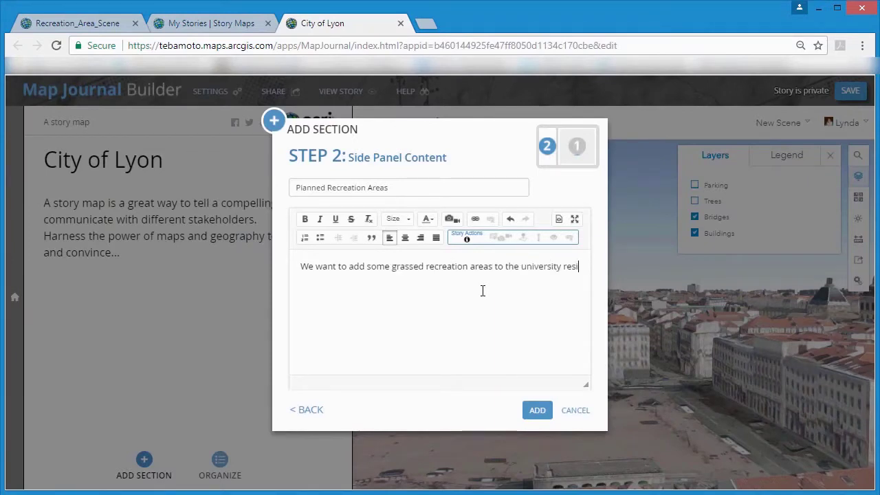
- Add the section with the scene set to the Park Option A slide
left_click(538, 410)
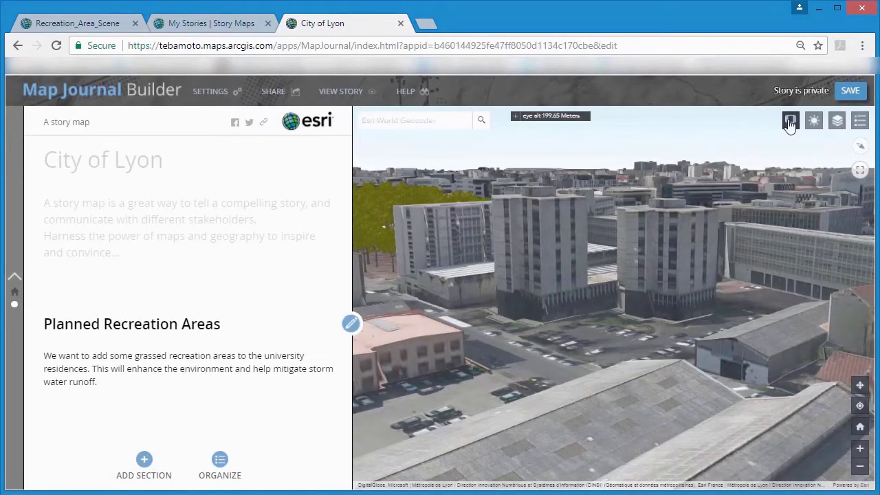
left_click(790, 122)
left_click(638, 462)
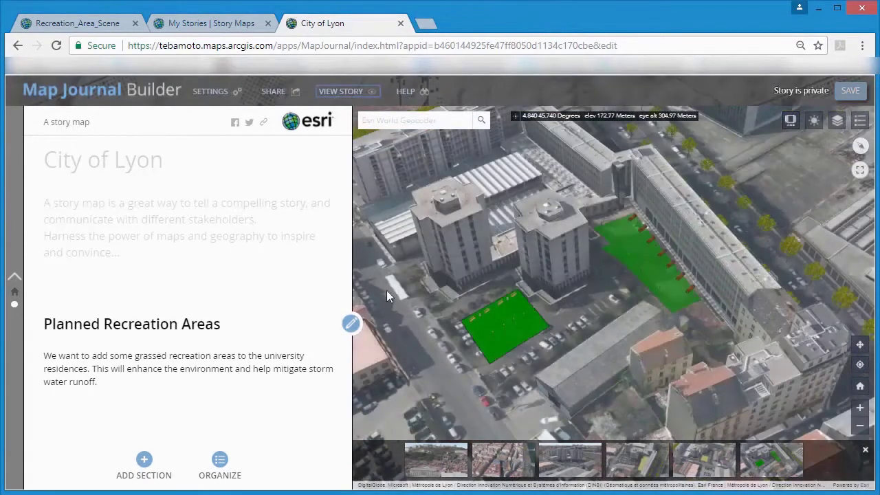
- Insert a 'Click here for Option A' link into the section text
left_click(350, 323)
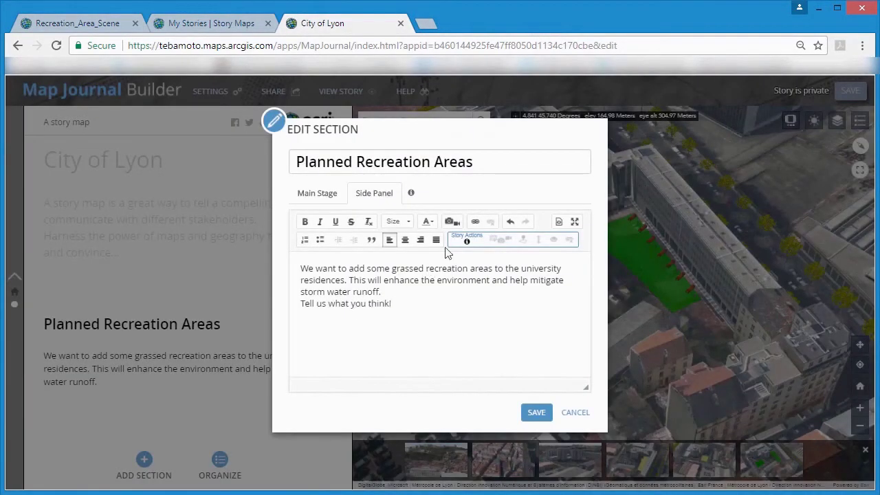
left_click(474, 222)
type("http://Click here for Option A")
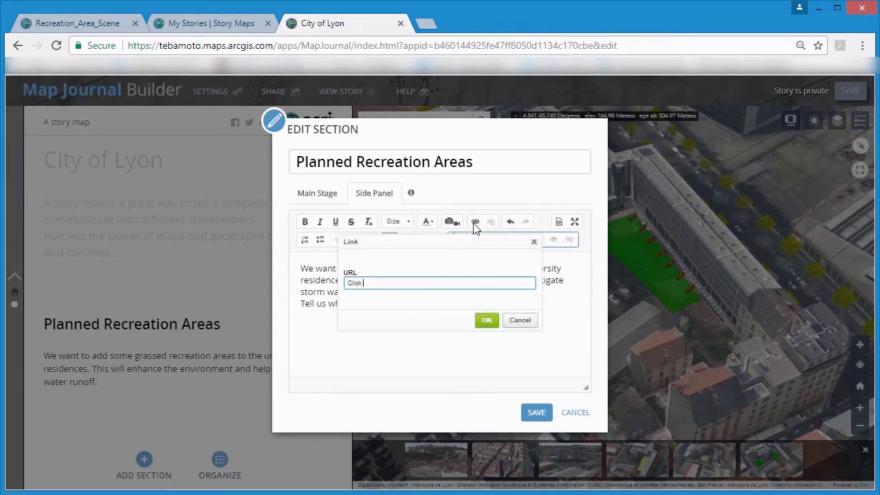
left_click(487, 321)
left_click(491, 328)
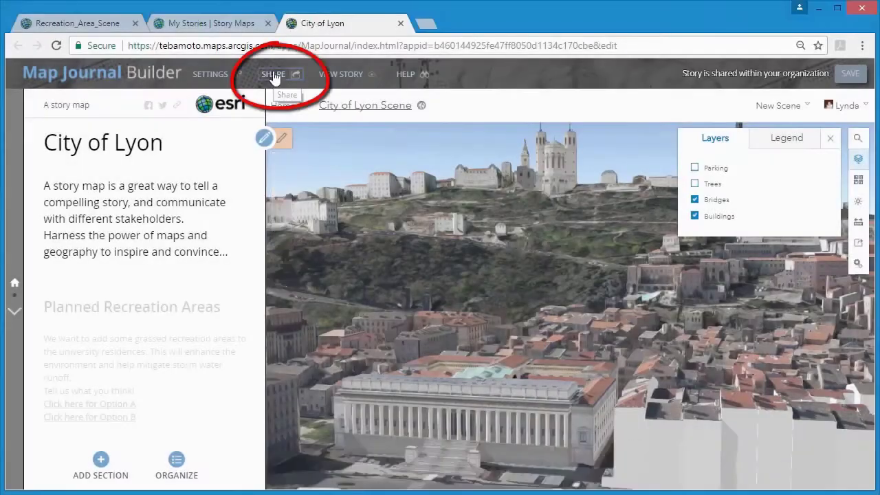
- Share the City of Lyon story with the Organization and copy its short link
left_click(275, 76)
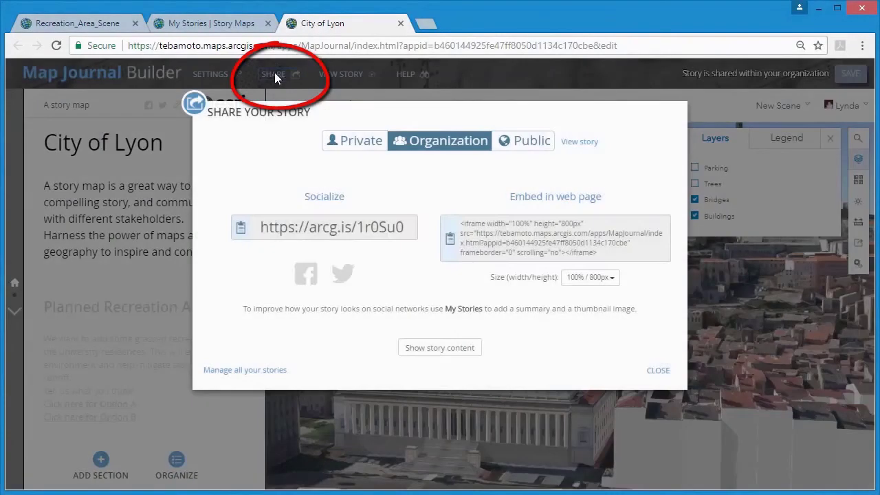
left_click(352, 146)
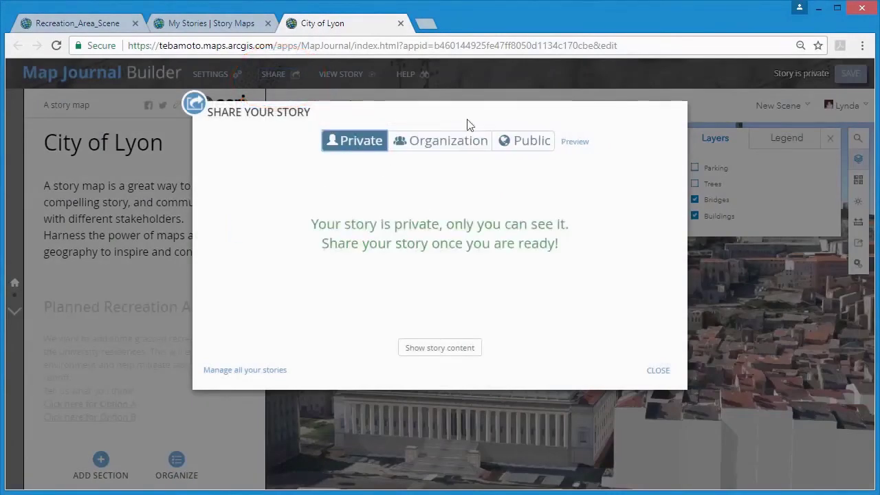
left_click(456, 144)
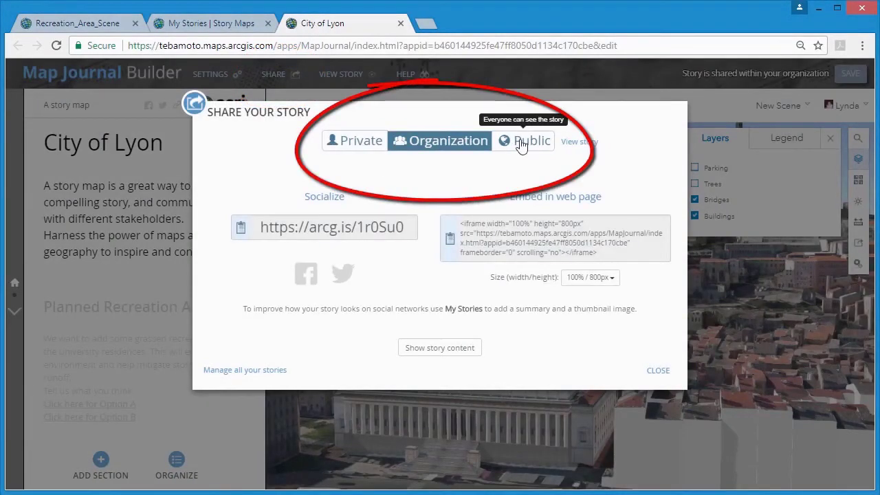
left_click(239, 228)
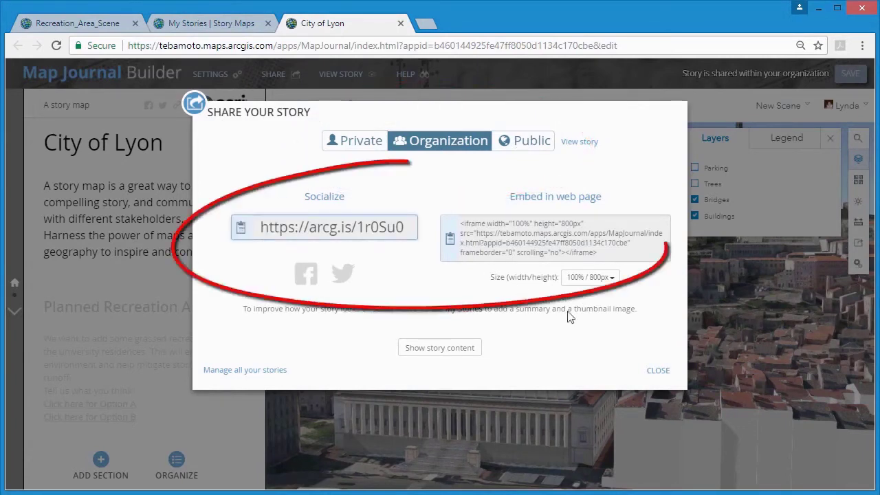
left_click(659, 372)
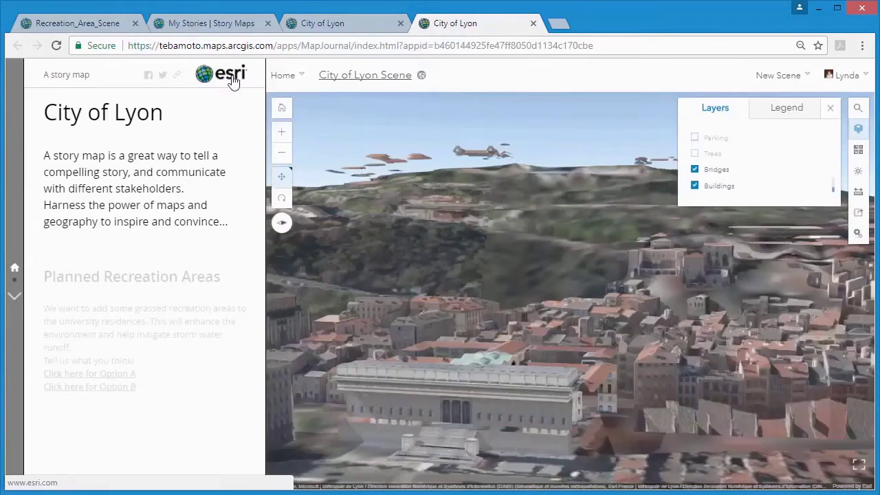
- Advance to Planned Recreation Areas and fly the scene to the Park Option A slide
left_click(14, 295)
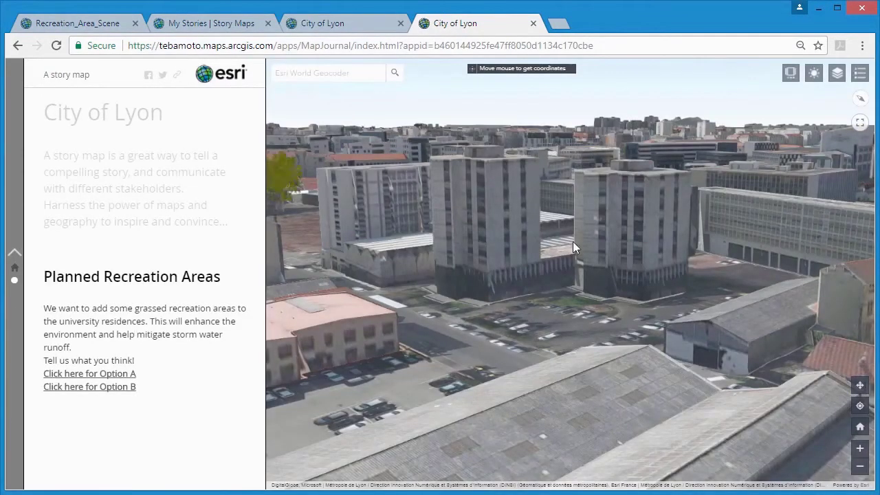
left_click(790, 74)
left_click(594, 459)
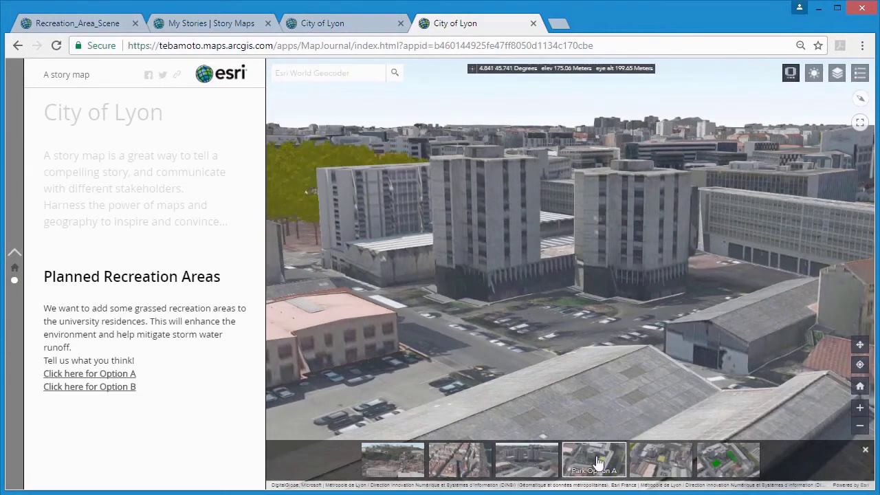